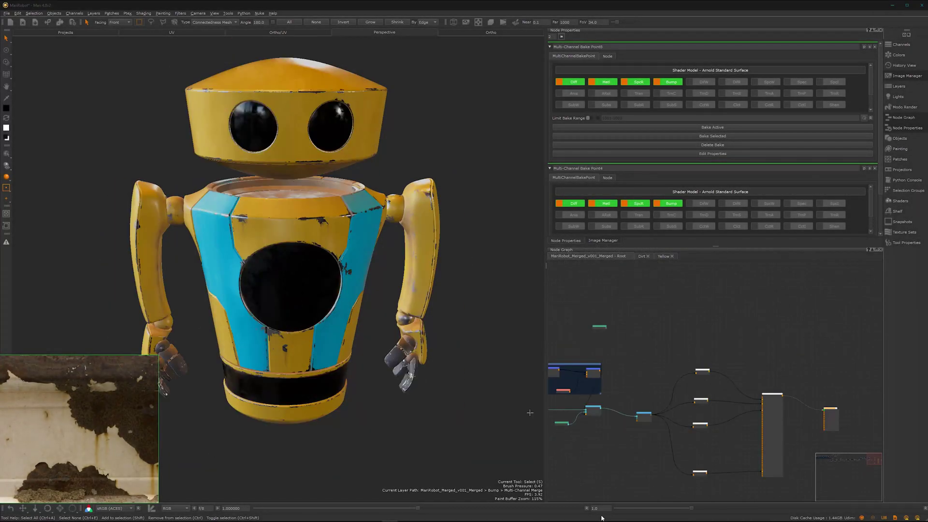
Step: Examine the textured robot from several angles and look over the node graph around the Dirt group
middle_click_drag(380, 329, 415, 353, "alt")
left_click_drag(414, 354, 353, 348, "alt")
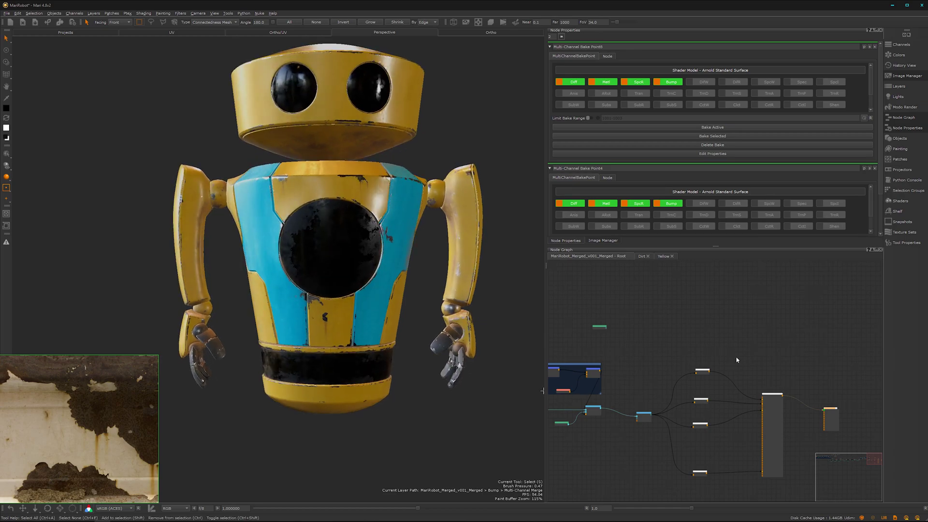
scroll(736, 360, "down", 4)
middle_click_drag(696, 363, 774, 353)
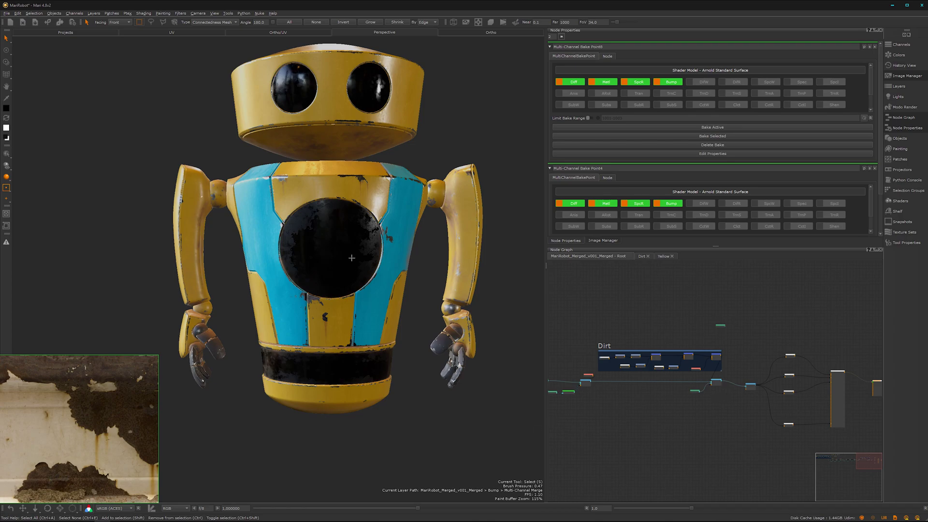
left_click_drag(352, 258, 321, 314, "alt")
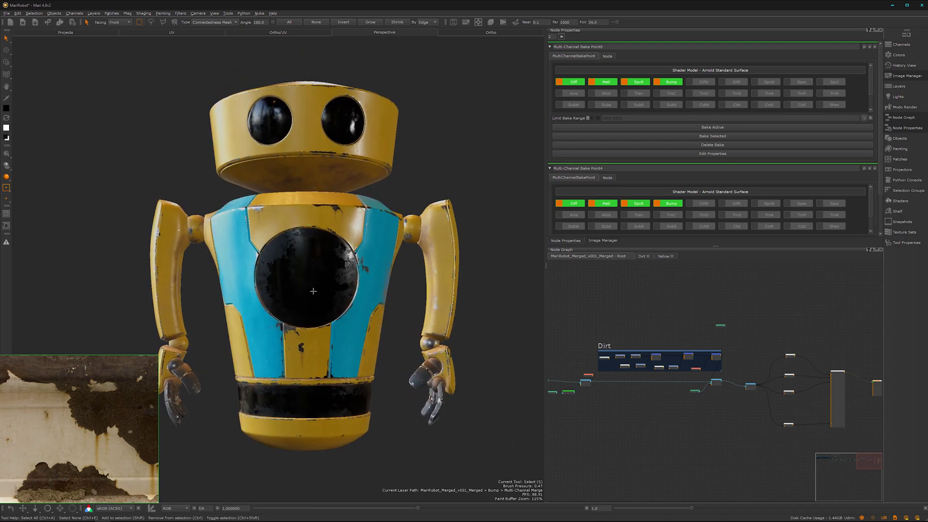
middle_click_drag(321, 315, 309, 255, "alt")
left_click_drag(309, 255, 321, 281, "alt")
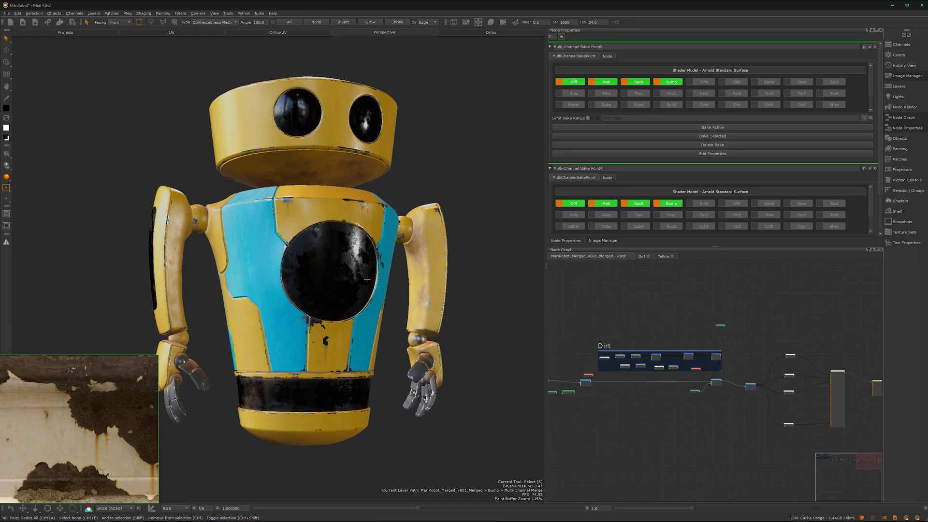
scroll(742, 419, "down", 3)
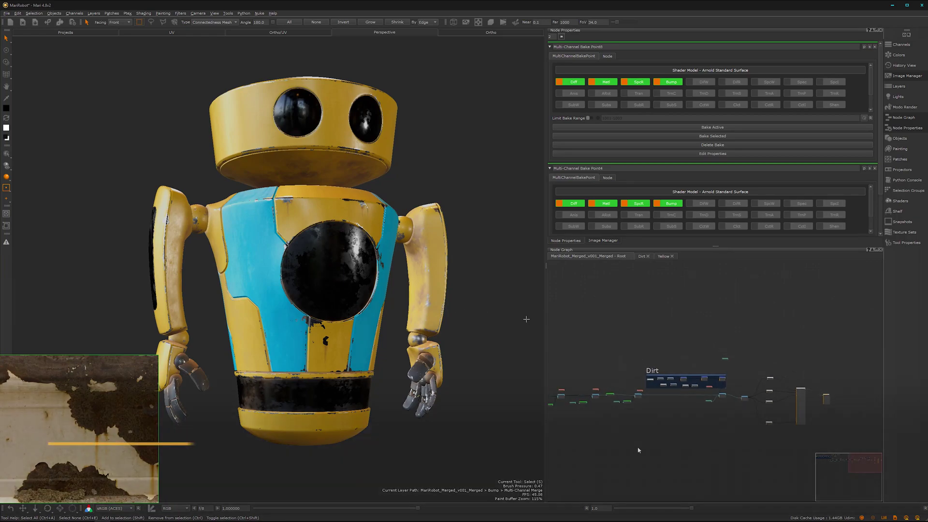
Step: Add a channel node named Glass_ISO with an opaque black base color in the empty area below the existing channel nodes
middle_click_drag(732, 440, 766, 413)
scroll(766, 414, "up", 5)
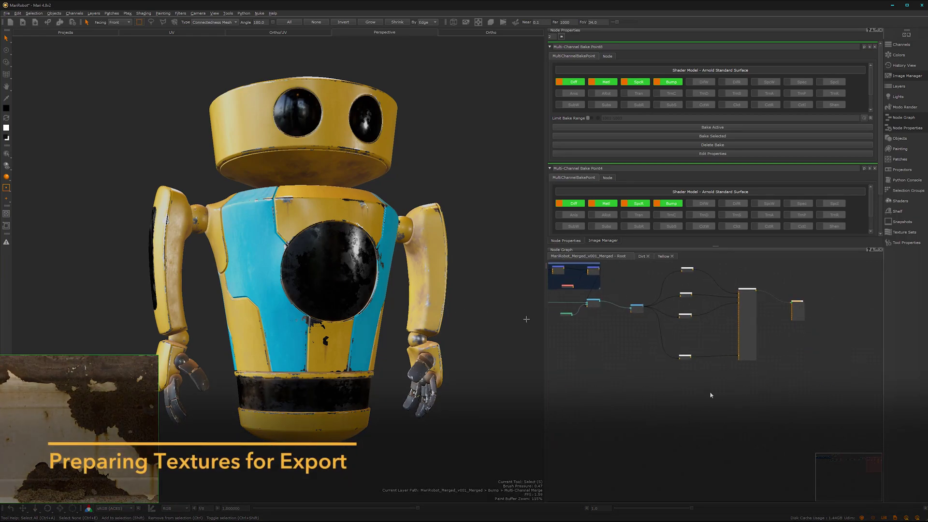
key("Tab")
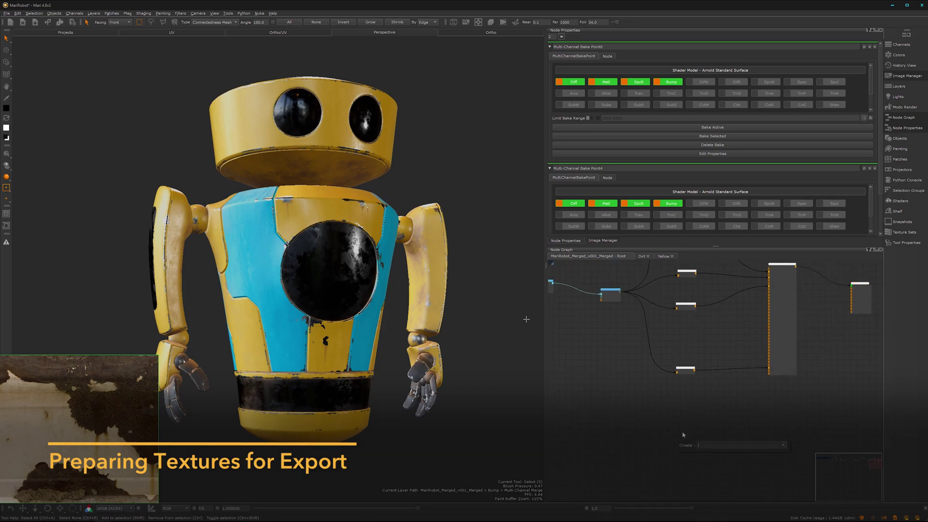
type("cha")
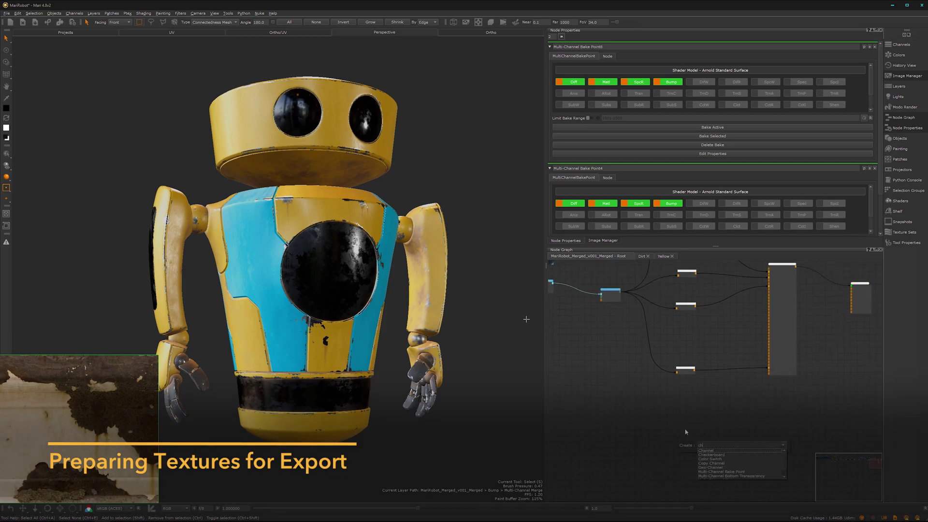
left_click(722, 451)
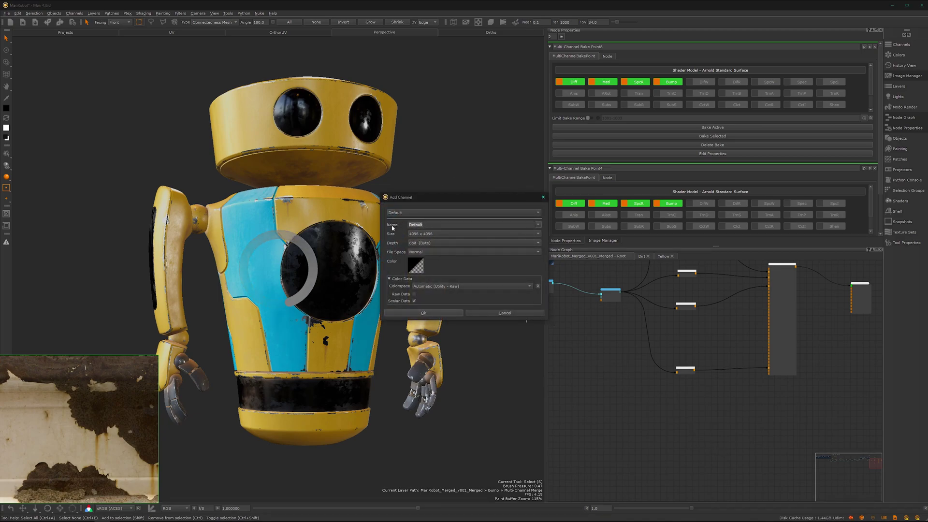
type("Glass_ISO")
key("Return")
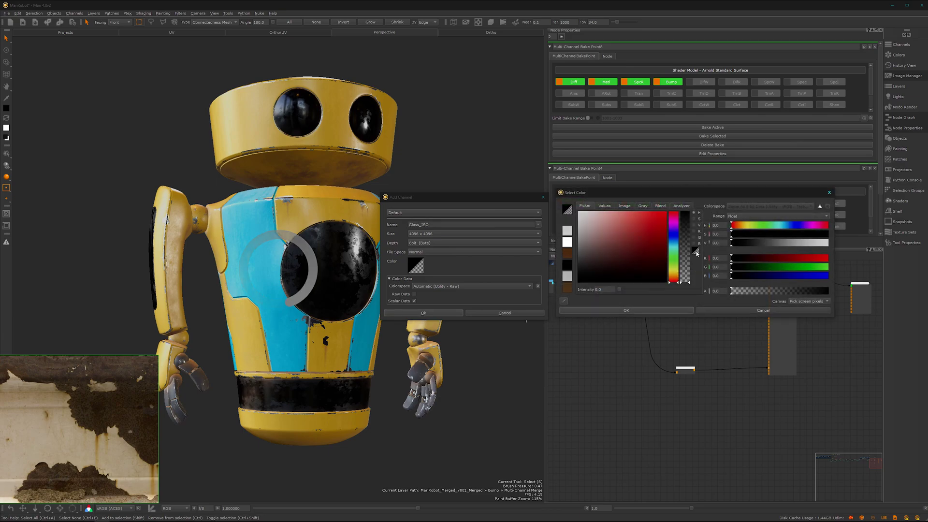
left_click(668, 312)
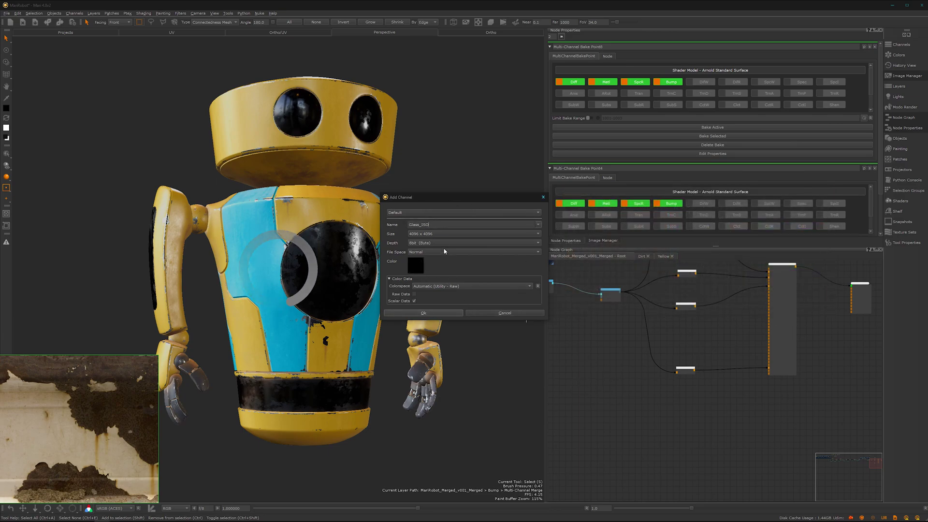
left_click(424, 313)
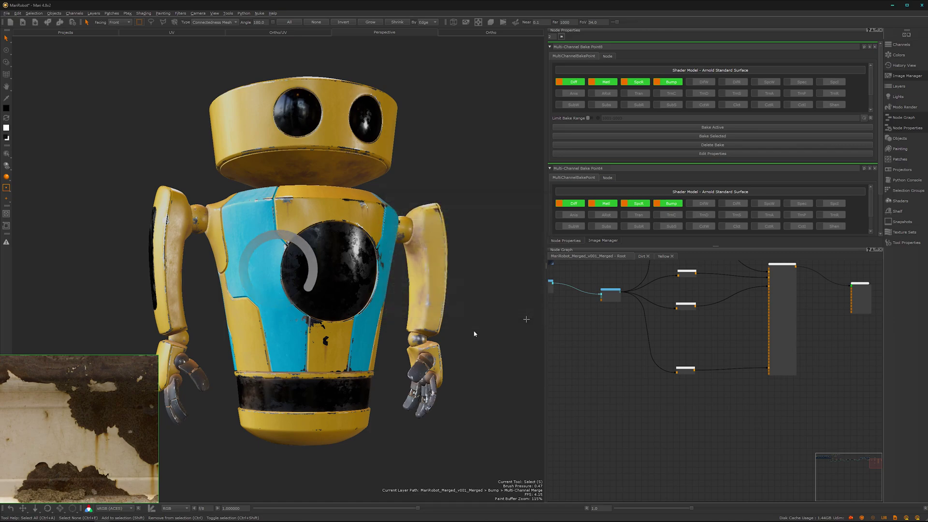
Step: Move the Glass_ISO node upstream, placing it beneath the glass Multi-Channel Merge just before the Dirt group
left_click_drag(683, 442, 641, 439)
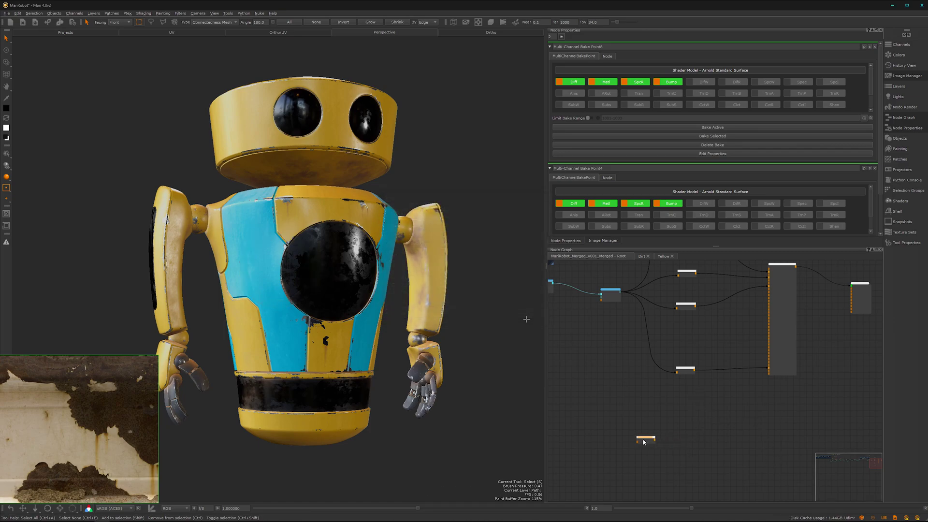
right_click_drag(642, 435, 575, 422, "alt")
right_click_drag(682, 413, 556, 422, "alt")
middle_click_drag(670, 408, 768, 400, "alt")
left_click_drag(764, 423, 617, 407)
right_click_drag(644, 351, 710, 369, "alt")
middle_click_drag(710, 369, 743, 360, "alt")
key("space")
middle_click_drag(481, 325, 742, 400, "alt")
right_click_drag(543, 325, 589, 308, "alt")
scroll(626, 286, "up", 2)
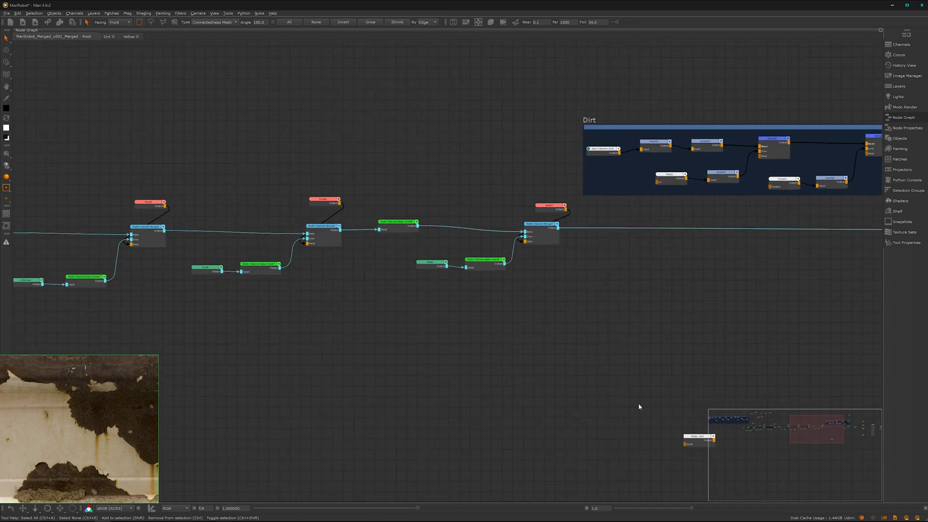
left_click_drag(690, 443, 552, 323)
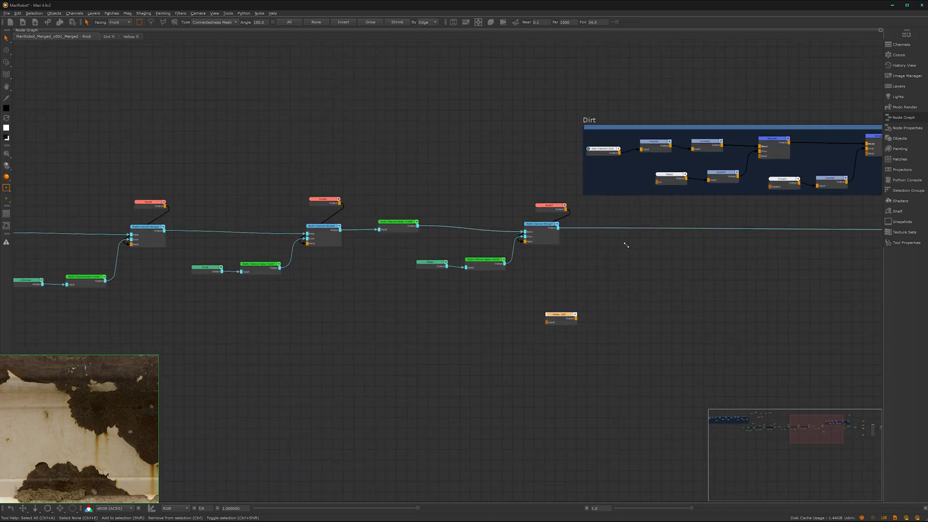
scroll(624, 242, "up", 1)
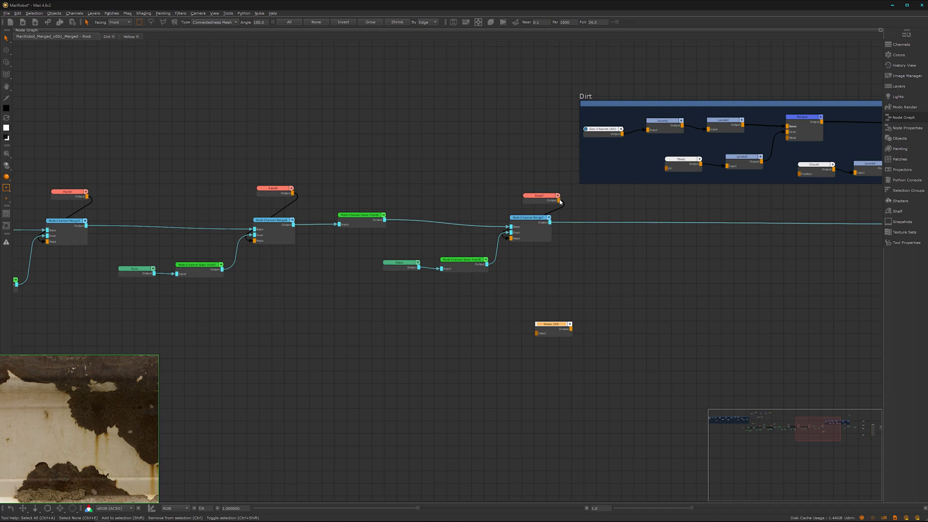
Step: Connect the paint node masking the glass merge to the Glass_ISO input and view that channel on the robot
mouse_move(560, 201)
left_mouse_down()
mouse_move(604, 296)
mouse_move(555, 335)
mouse_move(538, 334)
left_mouse_up()
left_click(657, 363)
key("ctrl+space")
middle_click_drag(829, 411, 693, 408)
left_click(689, 427)
key("1")
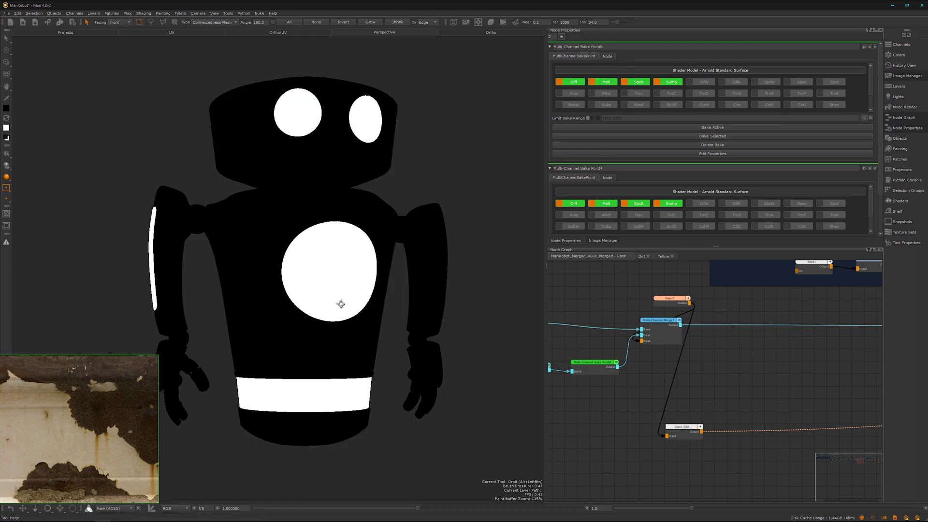
left_click_drag(340, 303, 321, 308, "alt")
scroll(339, 307, "down", 5)
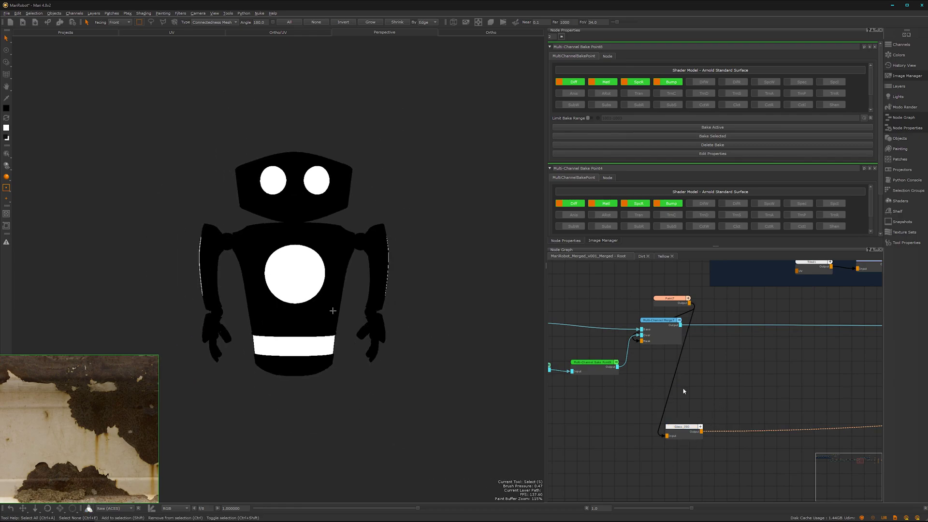
Step: Move the Glass_ISO node downstream and line it up below the other channel nodes feeding the shader
scroll(779, 396, "down", 3)
scroll(779, 396, "down", 2)
middle_click_drag(779, 397, 625, 378)
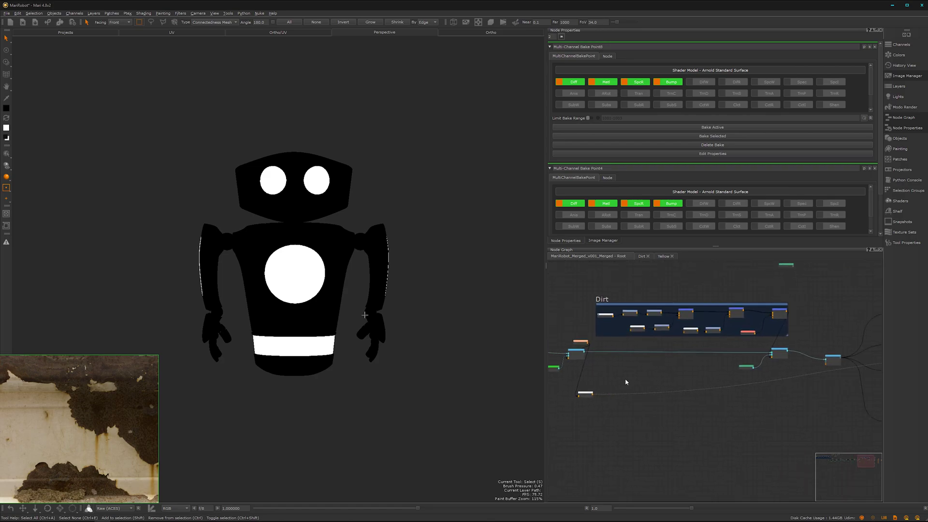
left_click_drag(584, 393, 793, 438)
middle_click_drag(804, 425, 655, 385)
left_click_drag(642, 395, 735, 426)
scroll(724, 400, "down", 1)
right_click_drag(724, 400, 750, 409, "alt")
middle_click_drag(702, 400, 647, 418)
Step: Display the full shader on the robot and examine its glass, paint and worn edges from all sides
left_click(756, 331)
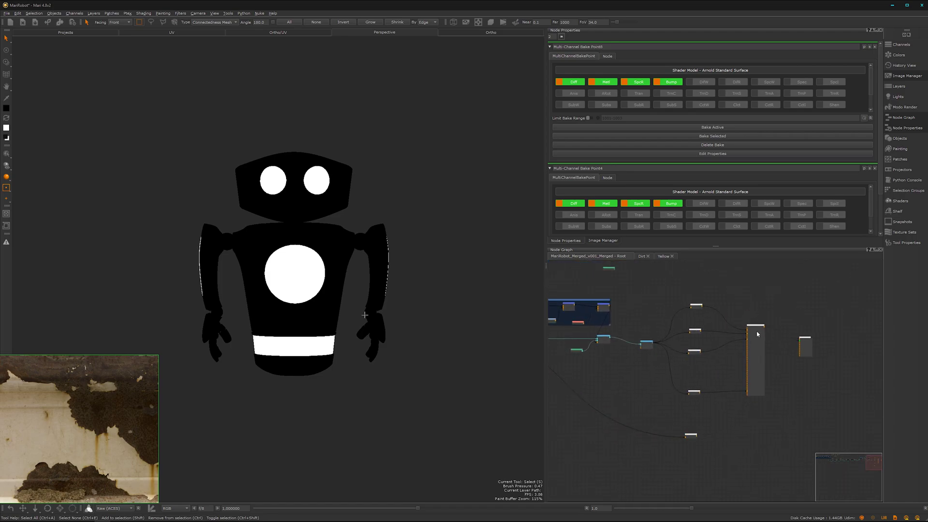
key("1")
mouse_move(325, 290)
left_mouse_down("alt")
mouse_move(309, 302)
mouse_move(247, 308)
mouse_move(323, 312)
mouse_move(289, 275)
left_mouse_up("alt")
right_click_drag(288, 275, 297, 319, "alt")
middle_click_drag(296, 319, 324, 346, "alt")
left_click_drag(320, 368, 349, 362, "alt")
left_click_drag(352, 314, 382, 377, "alt")
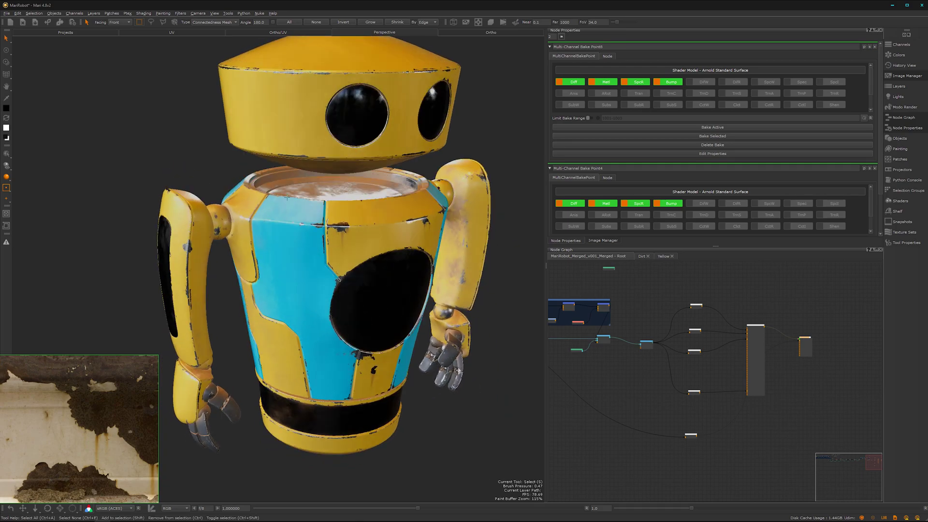
middle_click_drag(228, 99, 238, 197, "alt")
left_click_drag(227, 366, 272, 286, "alt")
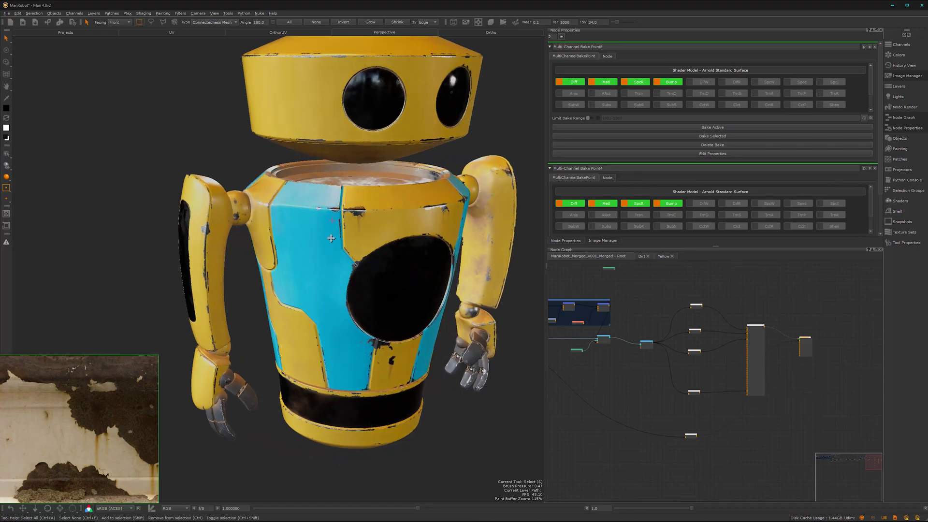
middle_click_drag(421, 232, 394, 286, "alt")
left_click_drag(394, 287, 317, 281, "alt")
middle_click_drag(316, 280, 333, 282, "alt")
left_click_drag(367, 285, 356, 377, "alt")
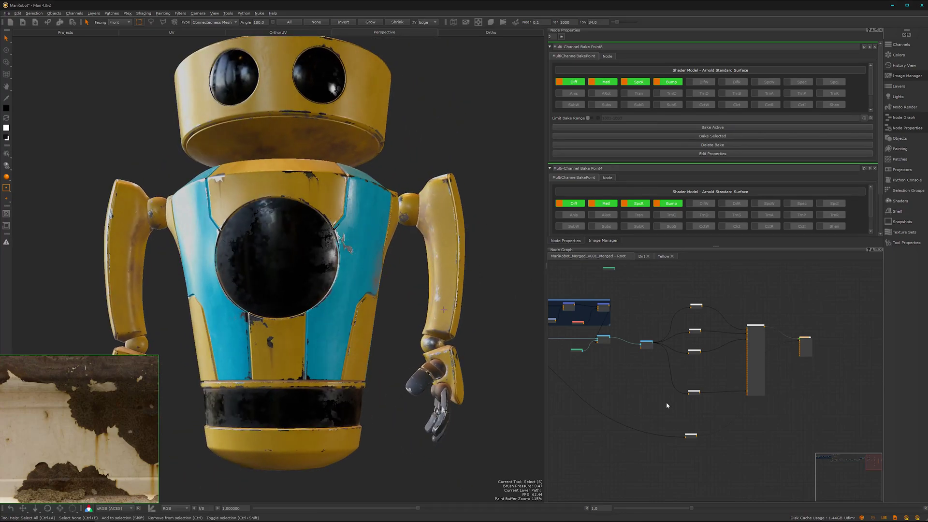
left_click_drag(334, 330, 227, 238, "alt")
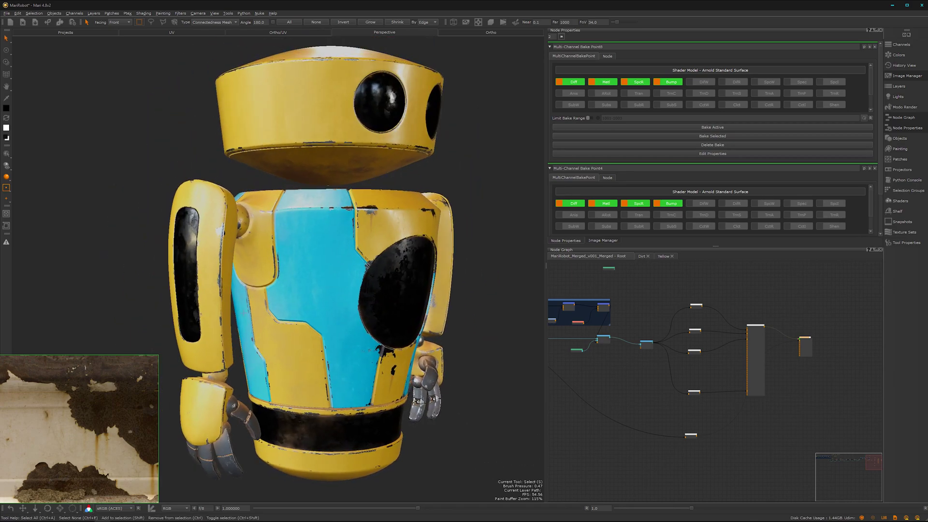
left_click_drag(252, 285, 172, 323, "alt")
mouse_move(375, 300)
left_mouse_down("alt")
mouse_move(358, 343)
mouse_move(363, 302)
left_mouse_up("alt")
mouse_move(364, 296)
middle_mouse_down("alt")
mouse_move(358, 330)
mouse_move(357, 295)
middle_mouse_up("alt")
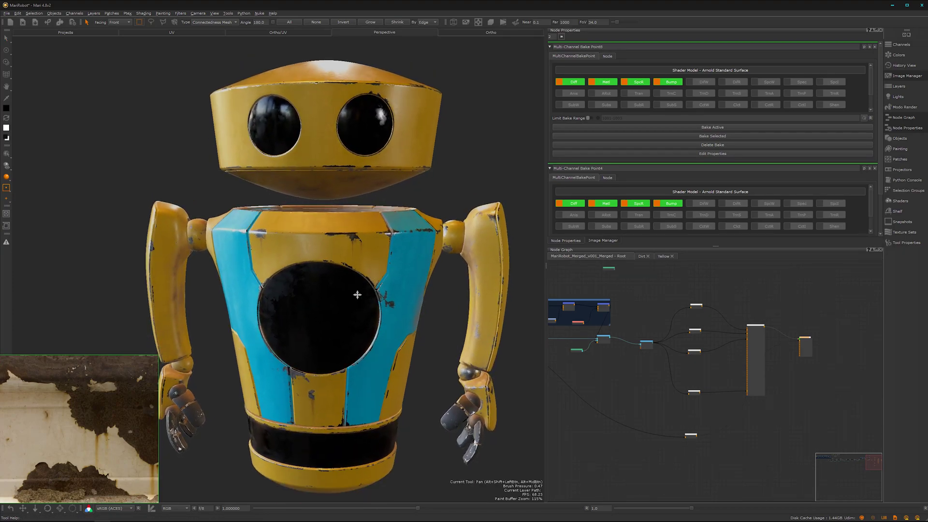
left_click_drag(357, 295, 368, 288, "alt")
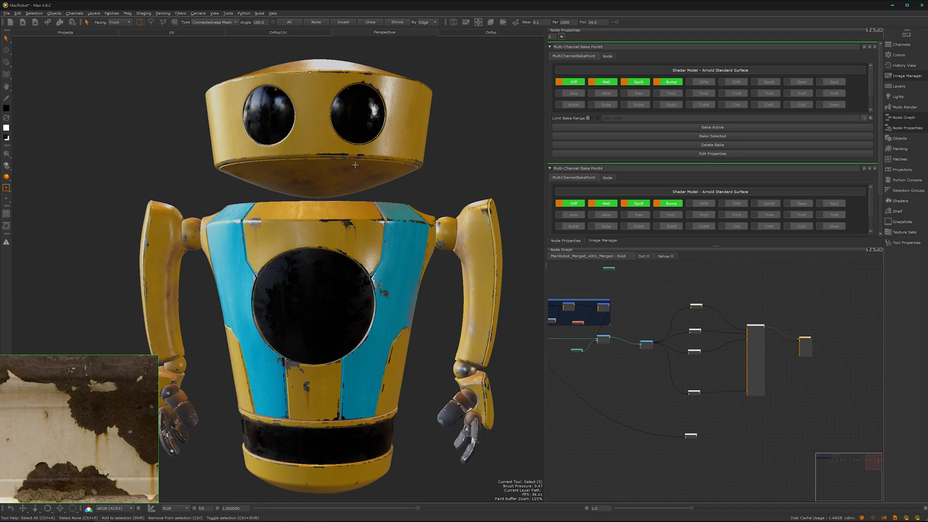
left_click_drag(358, 162, 352, 244, "alt")
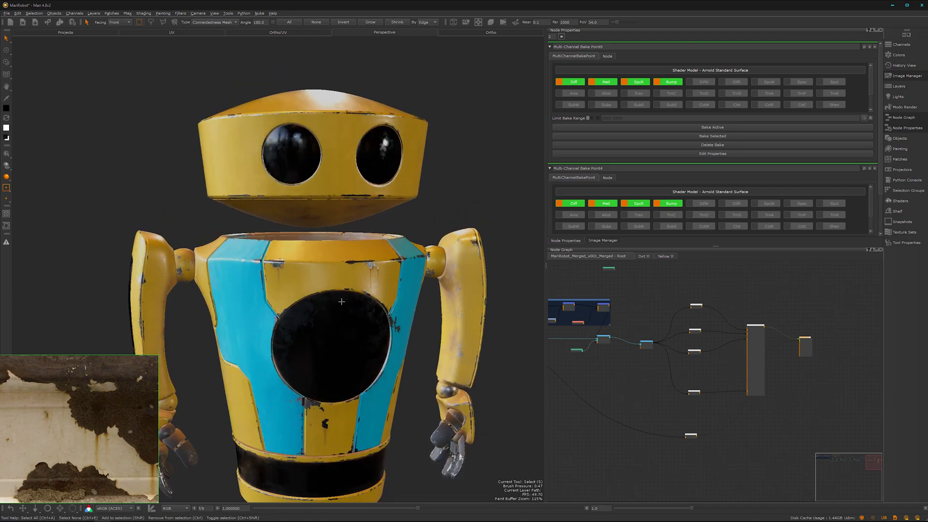
middle_click_drag(353, 337, 354, 253, "alt")
right_click_drag(355, 253, 365, 312, "alt")
middle_click_drag(365, 311, 352, 345, "alt")
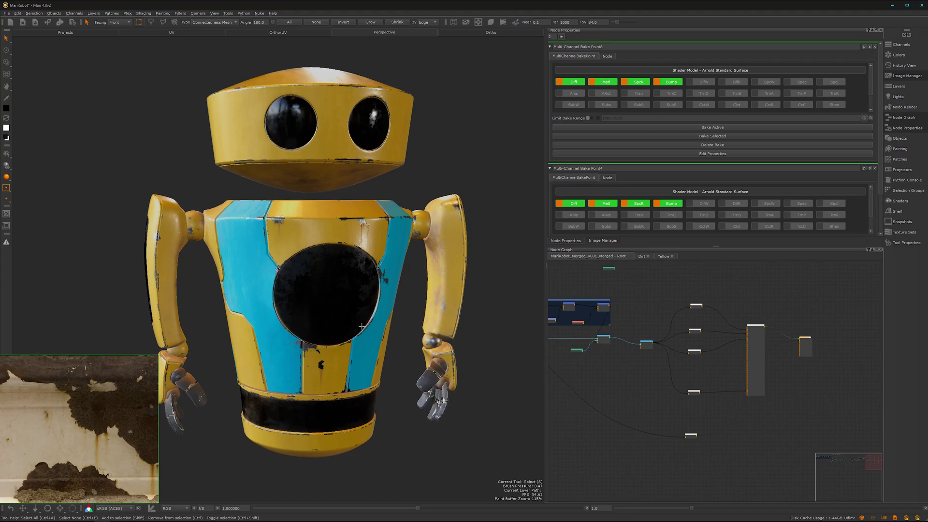
left_click_drag(349, 333, 348, 306, "alt")
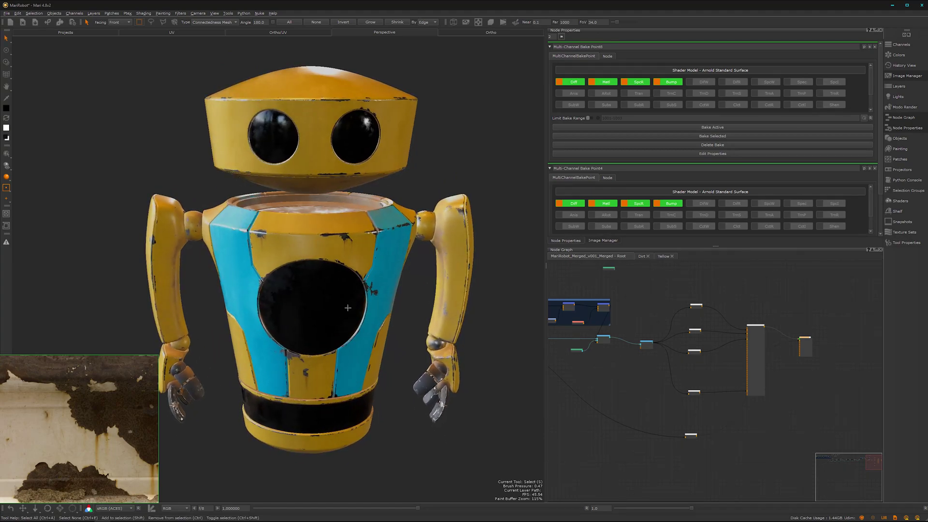
middle_click_drag(338, 309, 344, 325, "alt")
left_click_drag(343, 335, 336, 322, "alt")
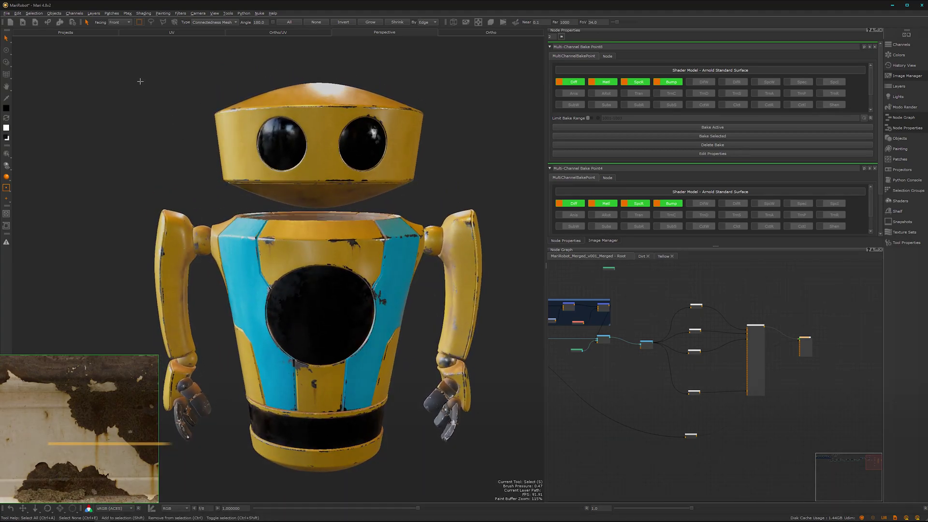
Step: Review the channels listed for export in the Export Manager and close it
left_click(73, 23)
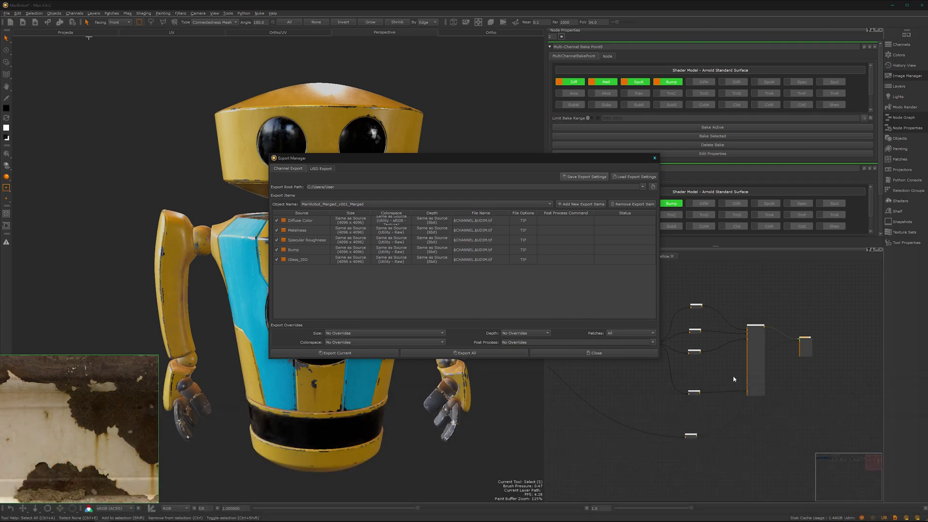
left_click(655, 159)
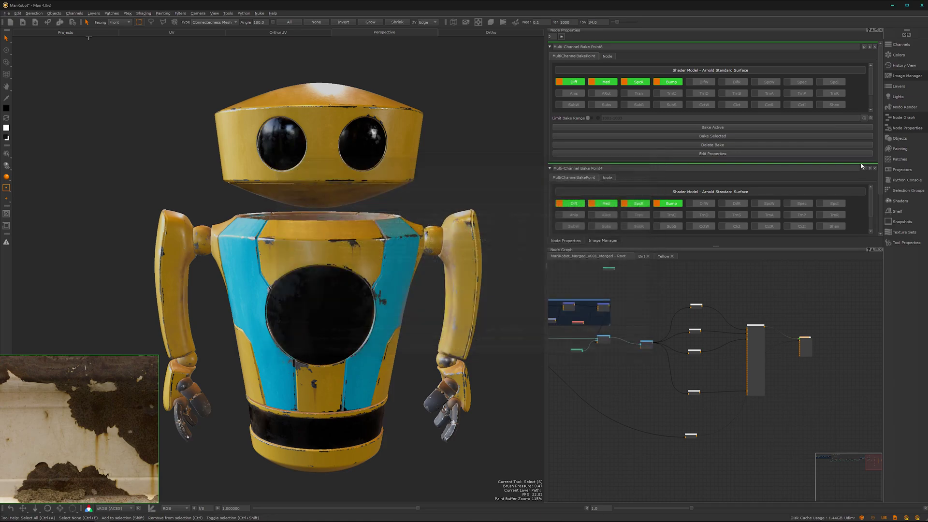
Step: Rename the robot object to MariRobot by removing the _Merged_v001_Merged suffix from its name
left_click(899, 138)
left_click(670, 301)
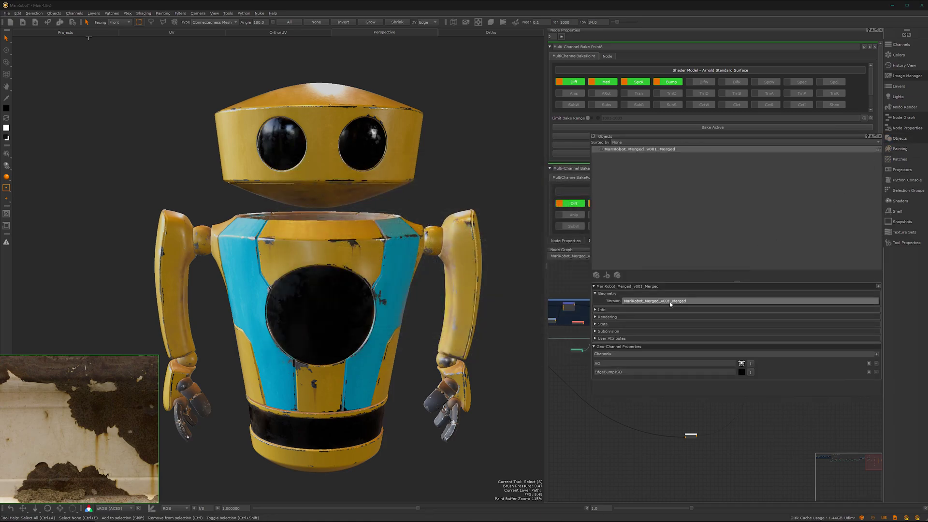
left_click(595, 310)
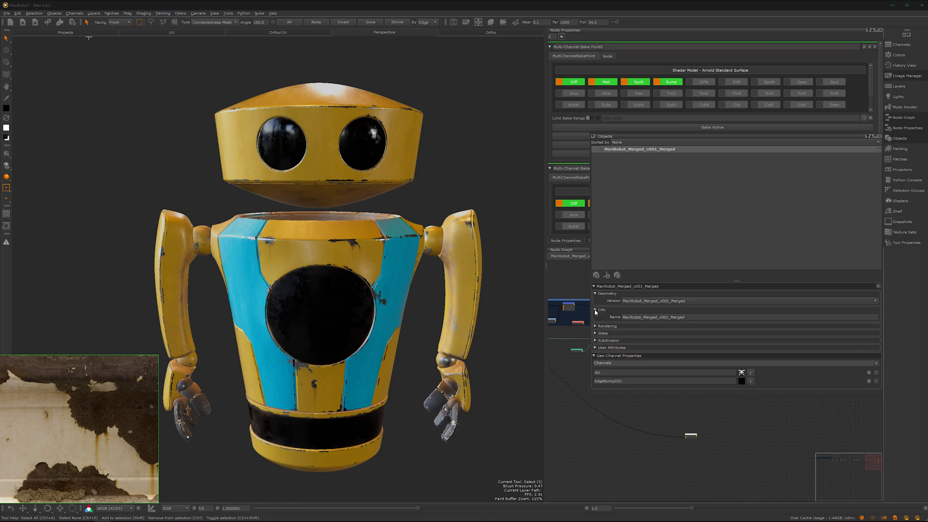
left_click(689, 317)
left_click_drag(688, 316, 648, 318)
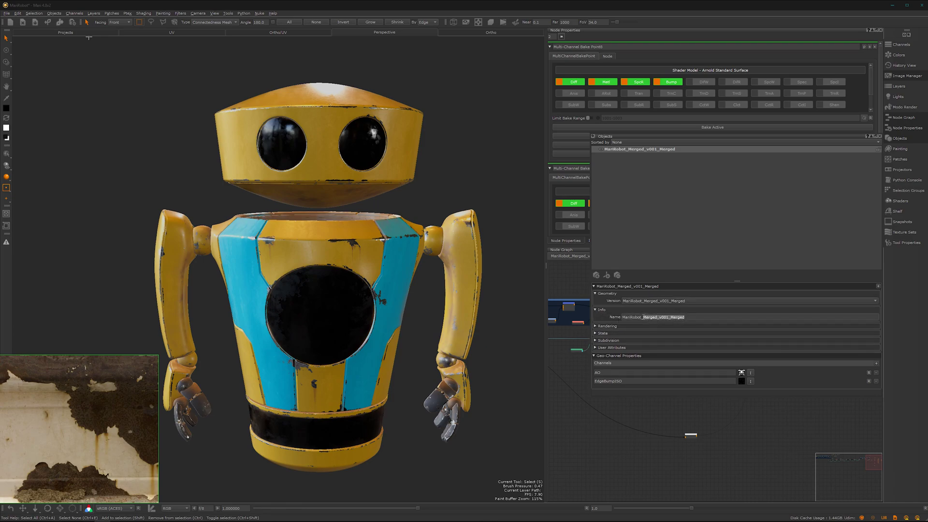
key("BackSpace")
key("Return")
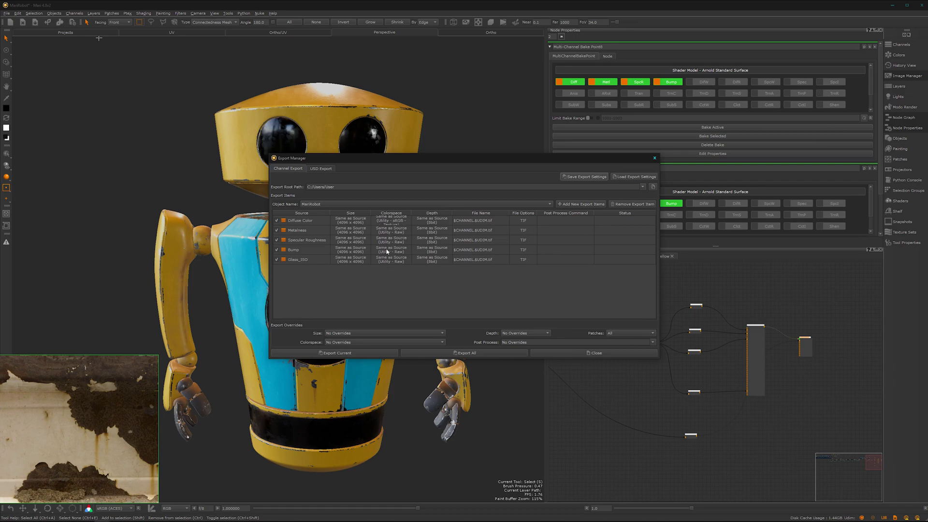
Step: Set the Diffuse Color export file name to $ENTITY_$CHANNEL.$UDIM.tif in the Export Manager and copy that template
double_click(455, 221)
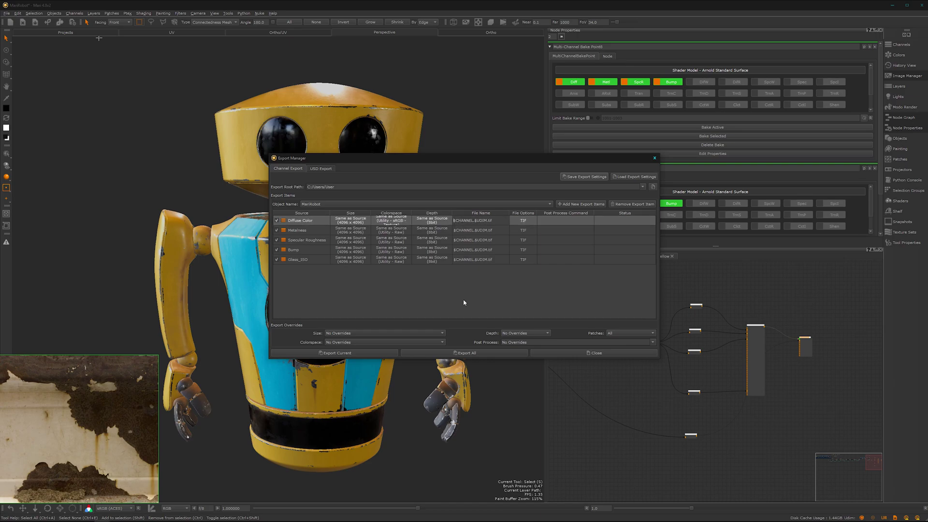
type("$ENTITY_")
double_click(482, 221)
key("ctrl+c")
Step: Apply the copied $ENTITY_$CHANNEL.$UDIM.tif file name to the Metalness, Specular Roughness, Bump and Glass_ISO export items
double_click(485, 230)
key("ctrl+v")
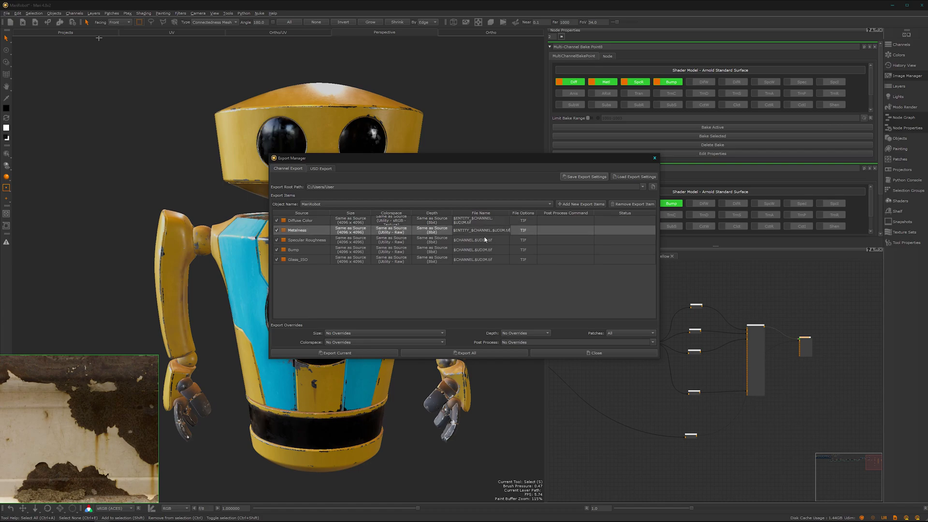
double_click(485, 240)
key("ctrl+v")
double_click(486, 250)
key("ctrl+v")
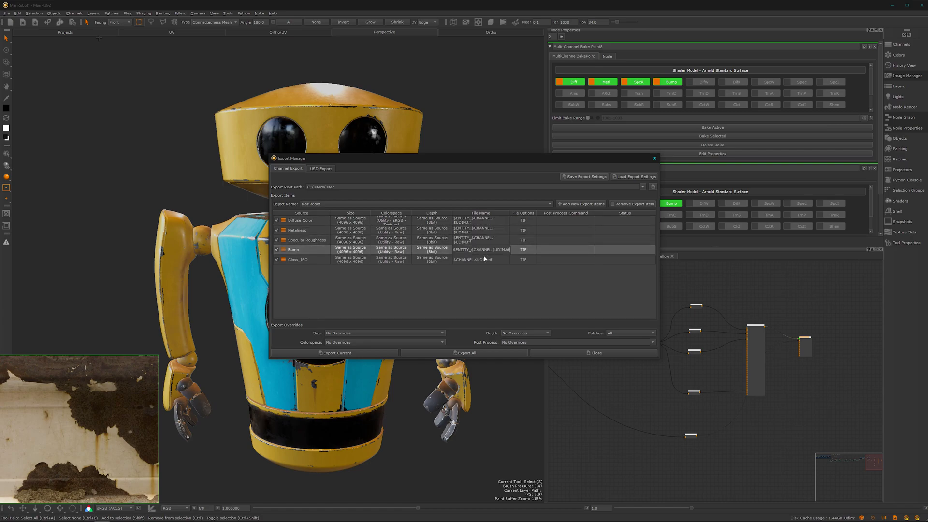
double_click(485, 260)
key("ctrl+v")
left_click(480, 282)
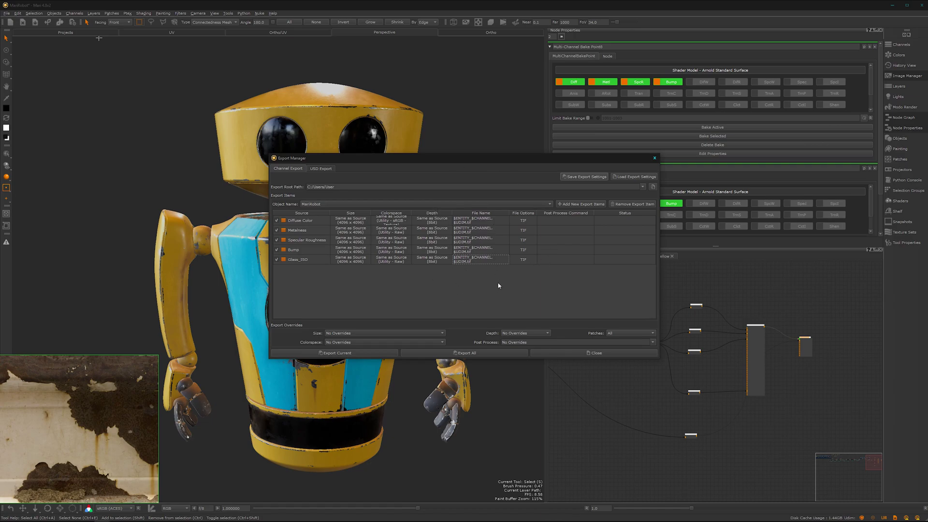
Step: Browse for a new export root path and open the Textures folder inside MariRobot on the Desktop
left_click(652, 186)
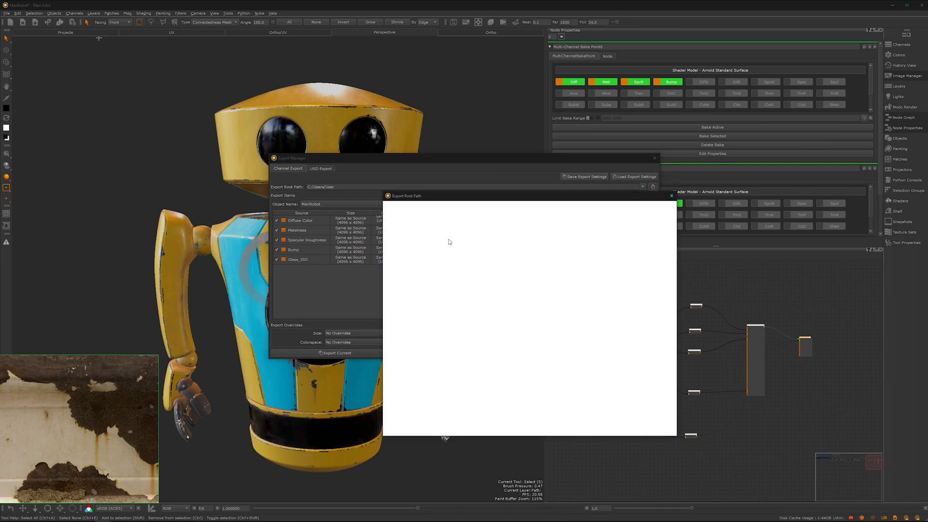
double_click(456, 332)
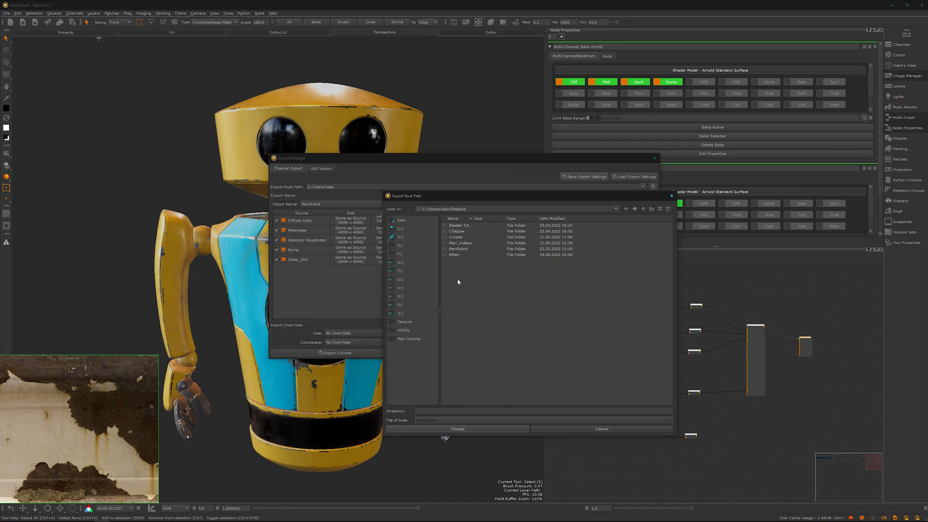
left_click(457, 232)
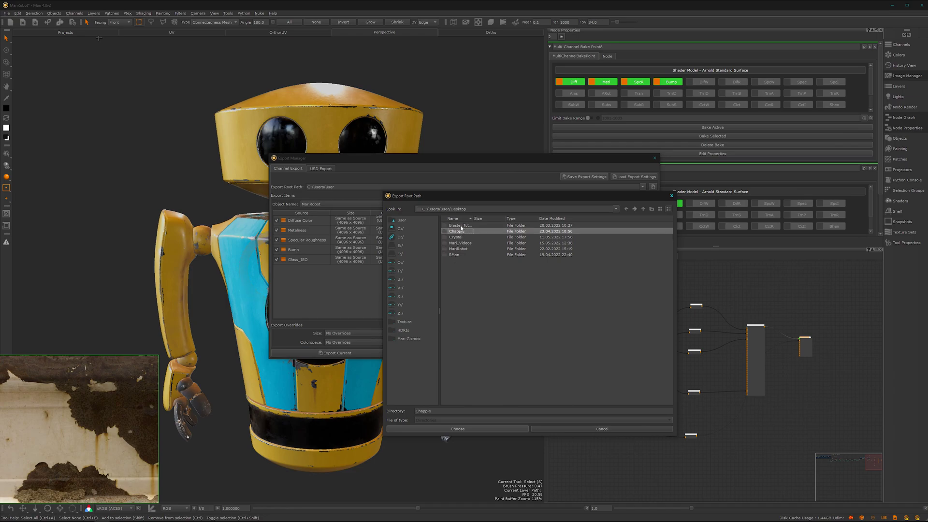
left_click(460, 250)
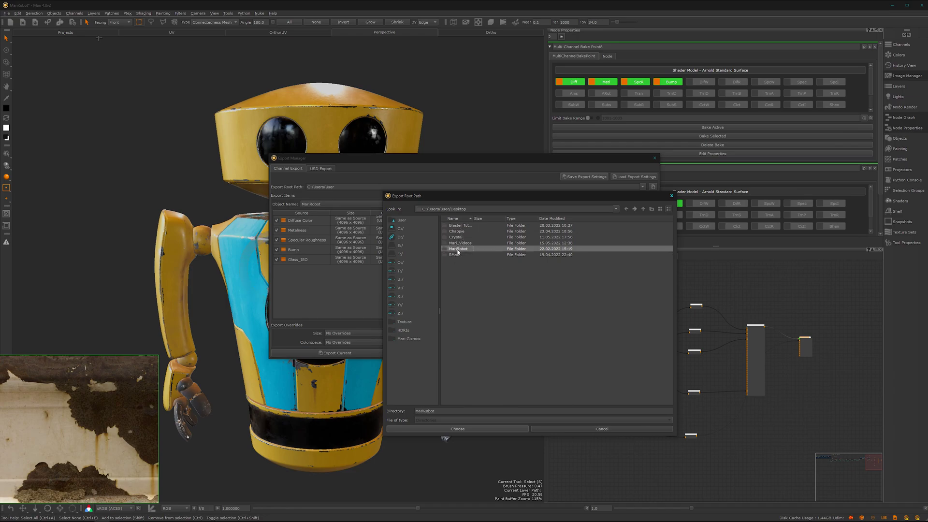
double_click(460, 249)
double_click(456, 243)
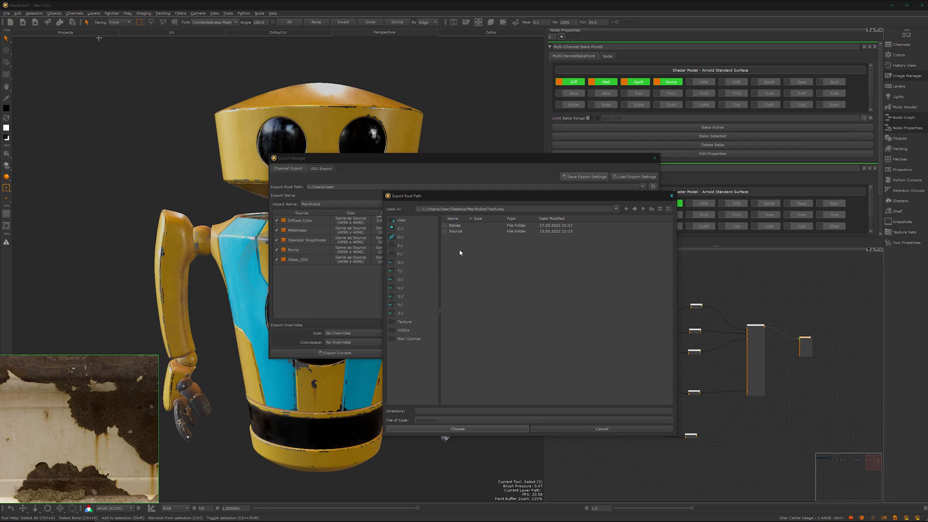
Step: Create a folder named Mari inside Textures and choose it as the export root path
right_click(480, 273)
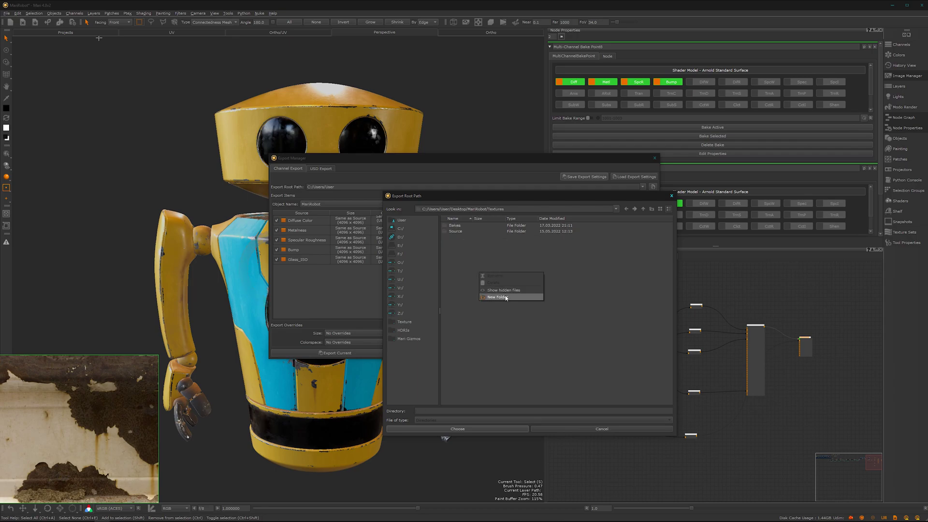
left_click(501, 298)
type("Ma")
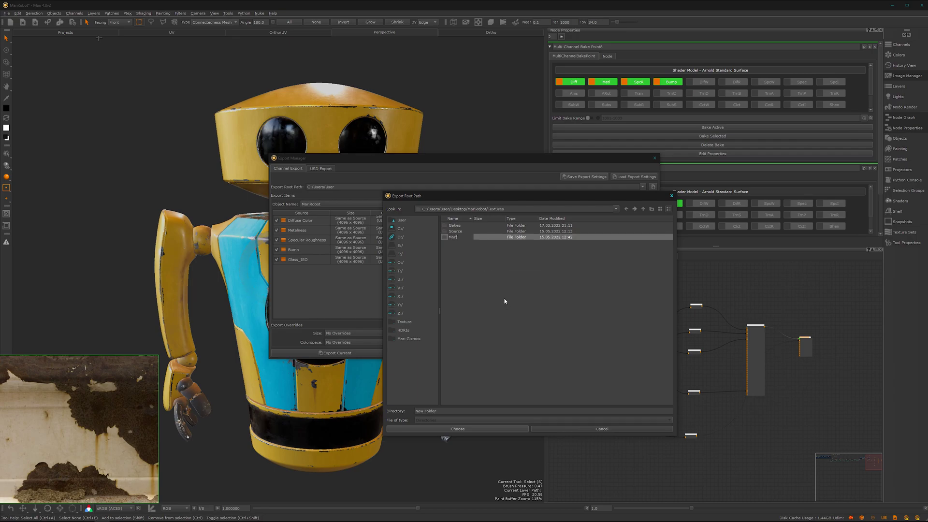
type("ri")
key("Return")
left_click(463, 429)
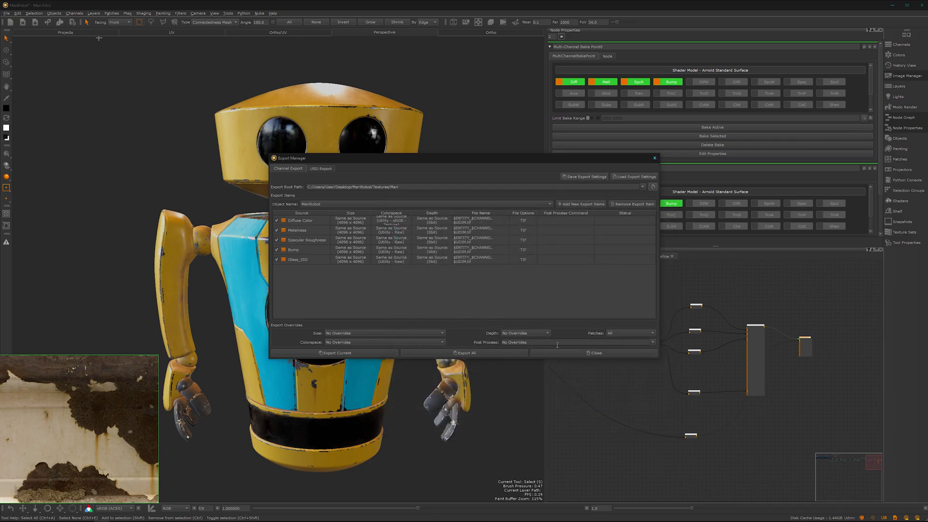
Step: Export all the listed MariRobot channels
left_click(491, 352)
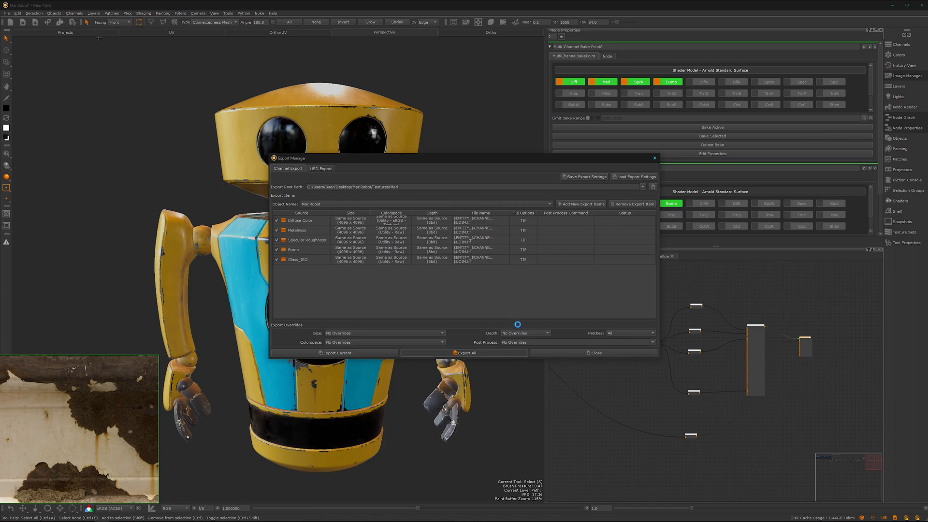